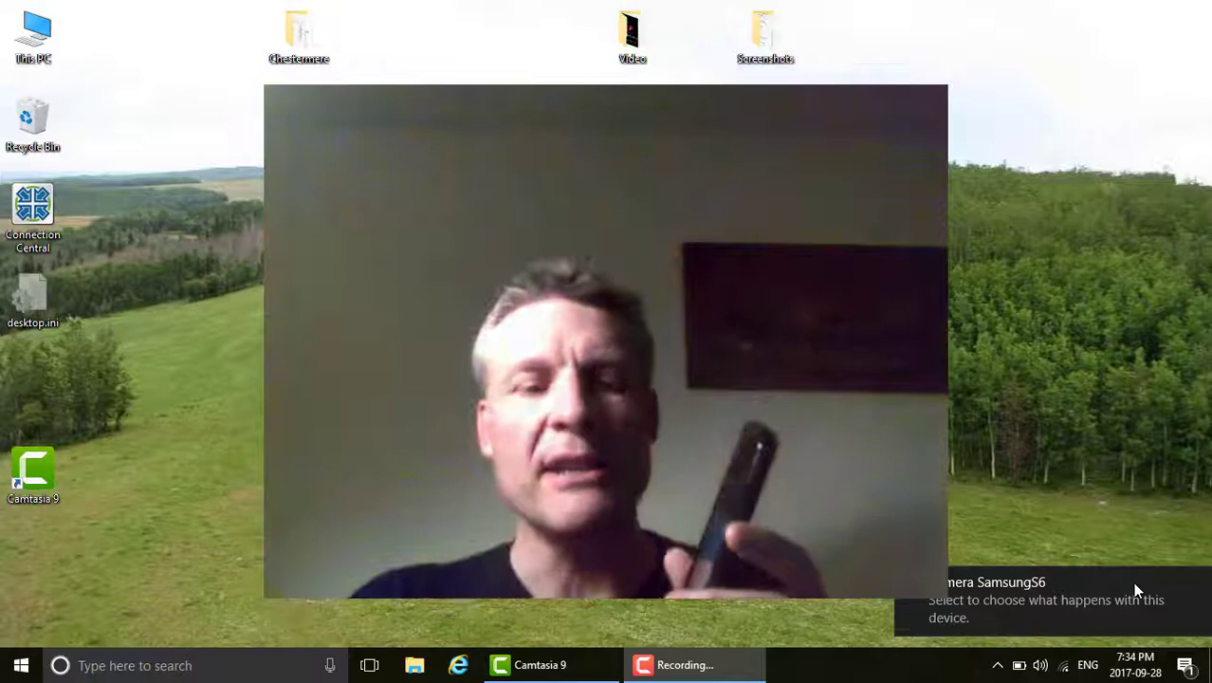
{"action": "left_click", "coordinate": [1136, 590]}
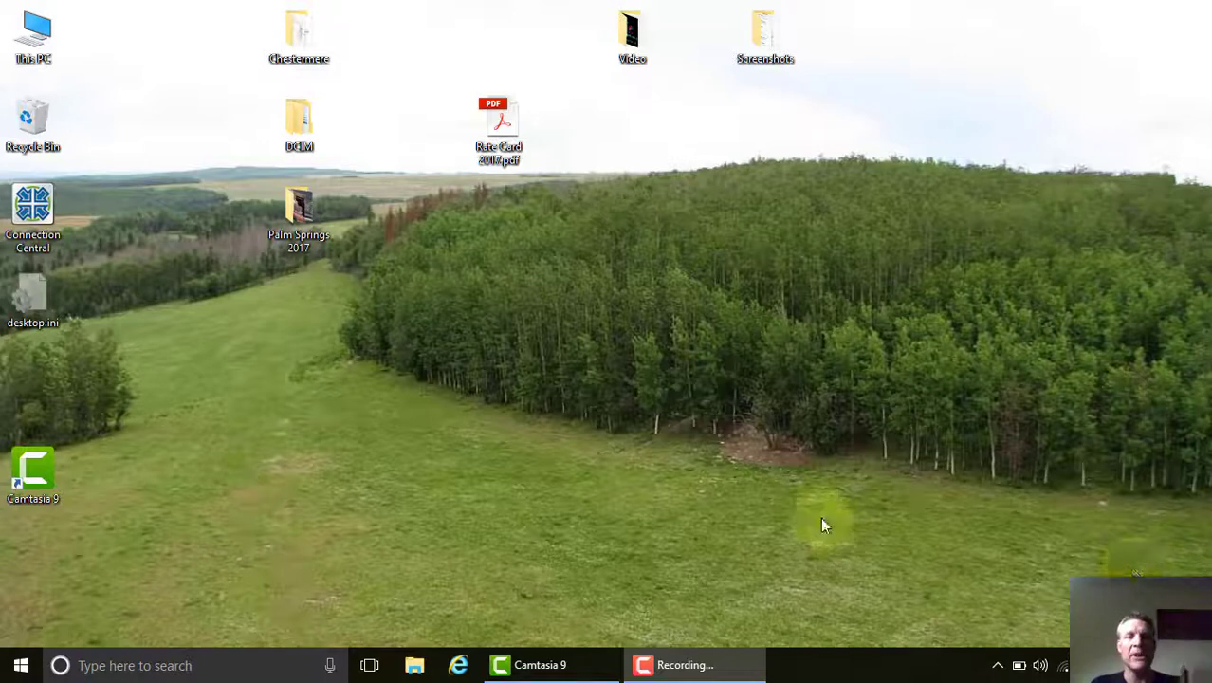
{"action": "double_click", "coordinate": [38, 29]}
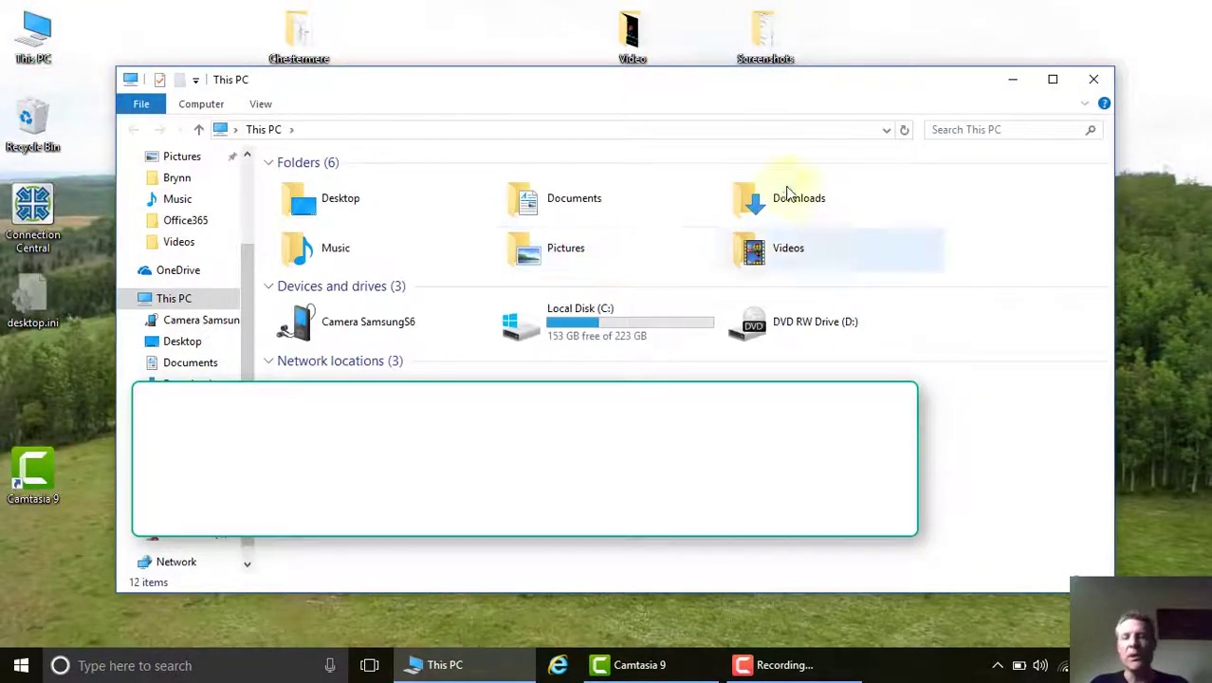
{"action": "left_click", "coordinate": [1089, 79]}
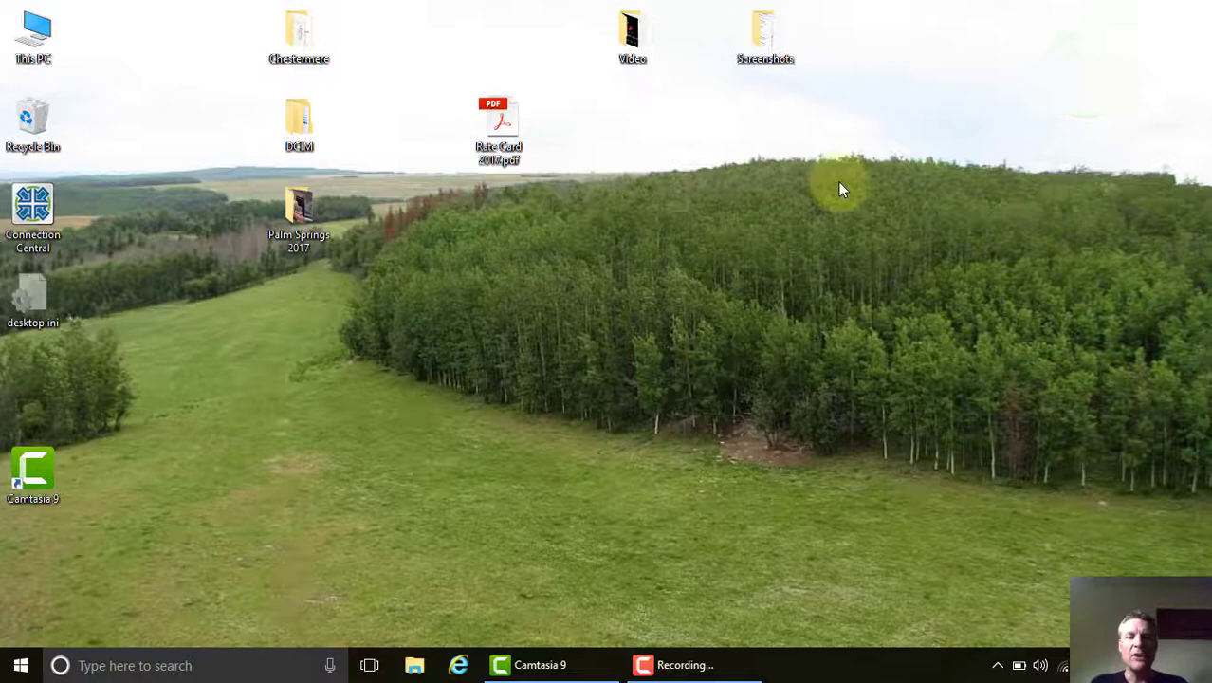
{"action": "left_click", "coordinate": [414, 668]}
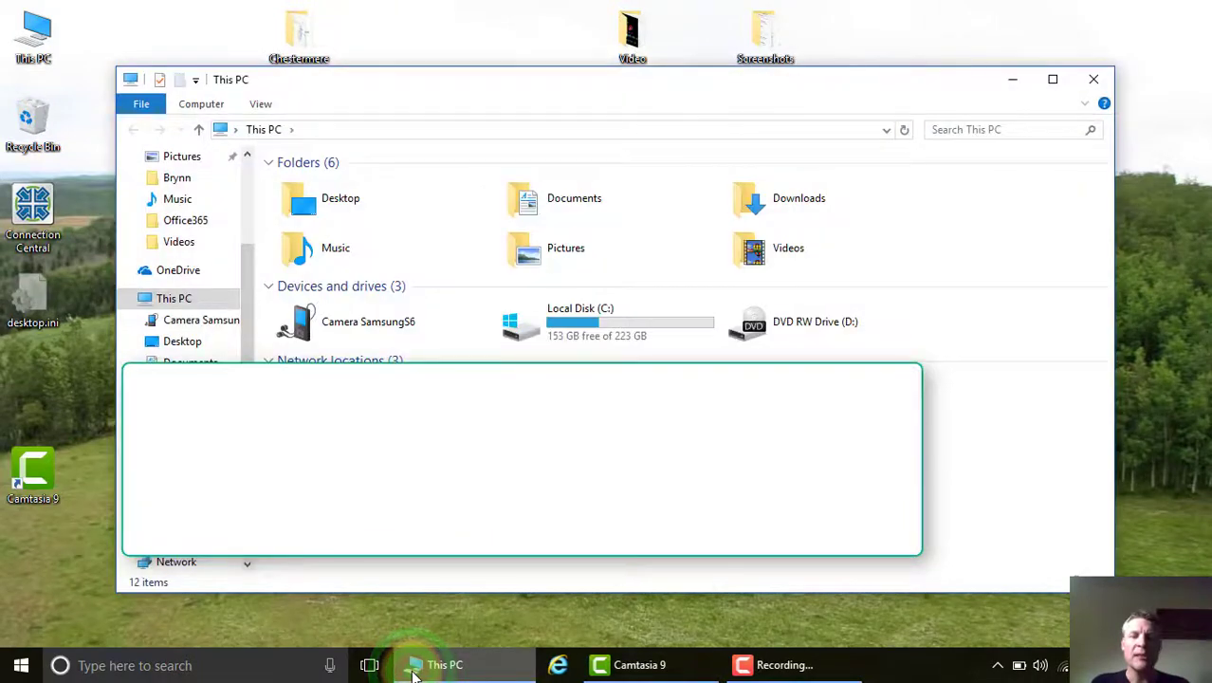
{"action": "left_click", "coordinate": [1094, 75]}
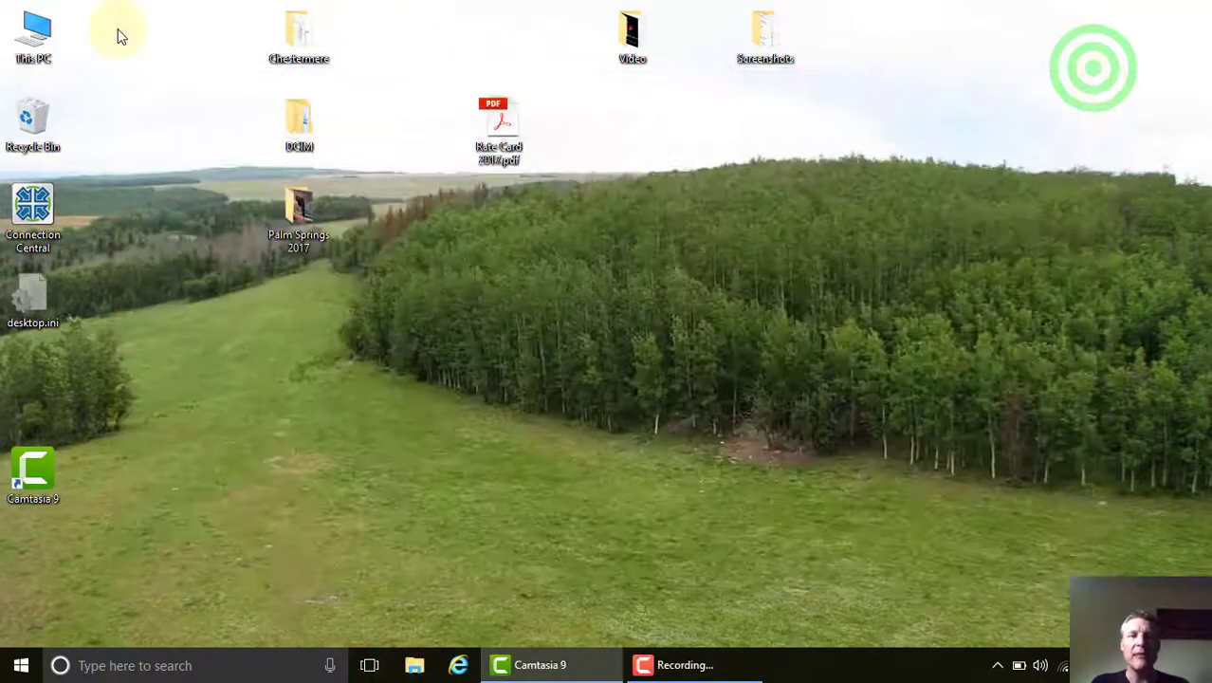
{"action": "double_click", "coordinate": [33, 34]}
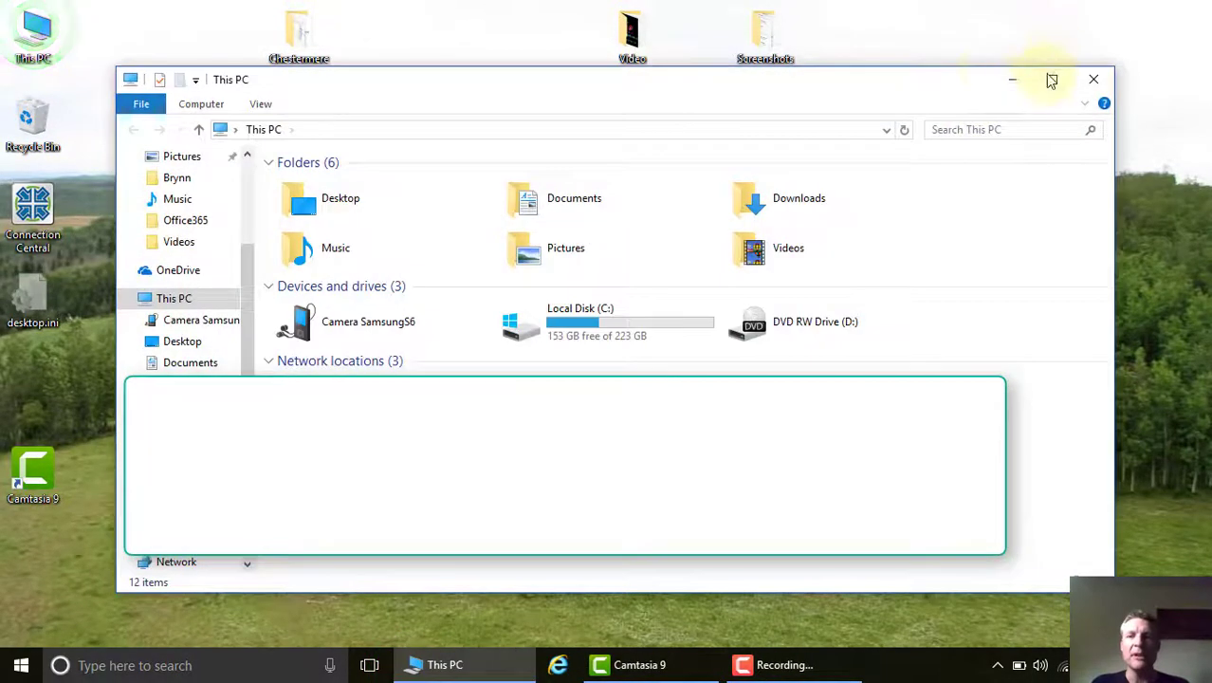
{"action": "left_click", "coordinate": [1091, 80]}
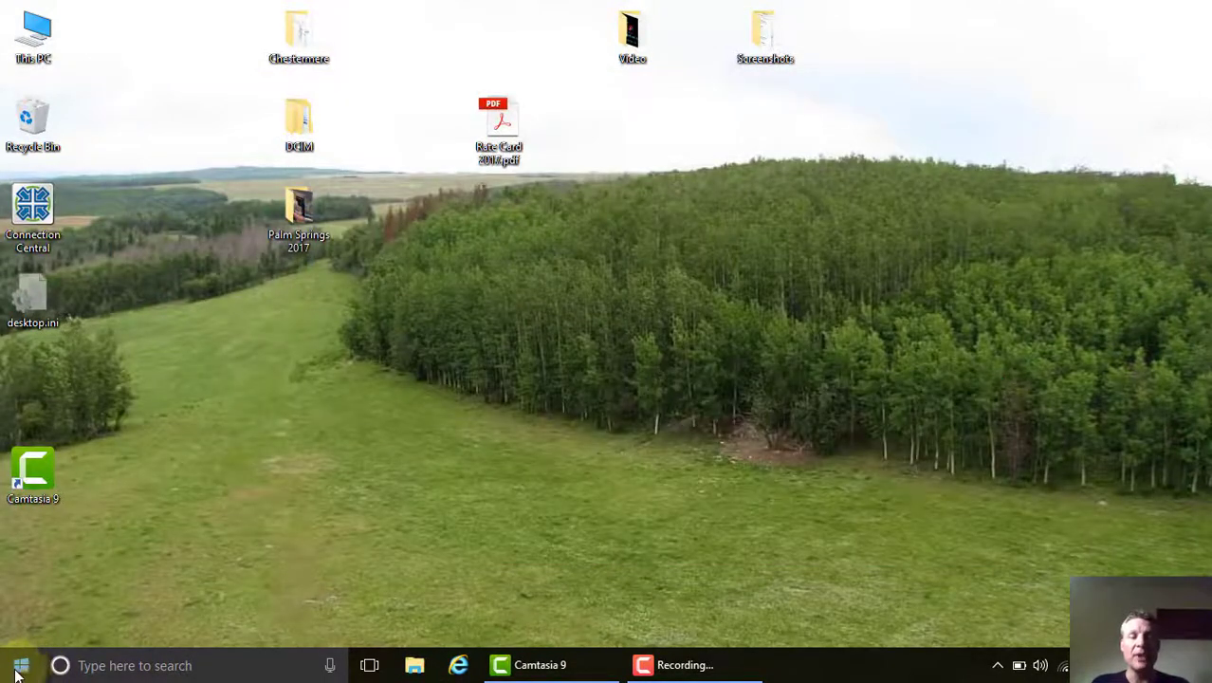
- Search for "file" to launch File Explorer and show This PC
{"action": "left_click", "coordinate": [19, 668]}
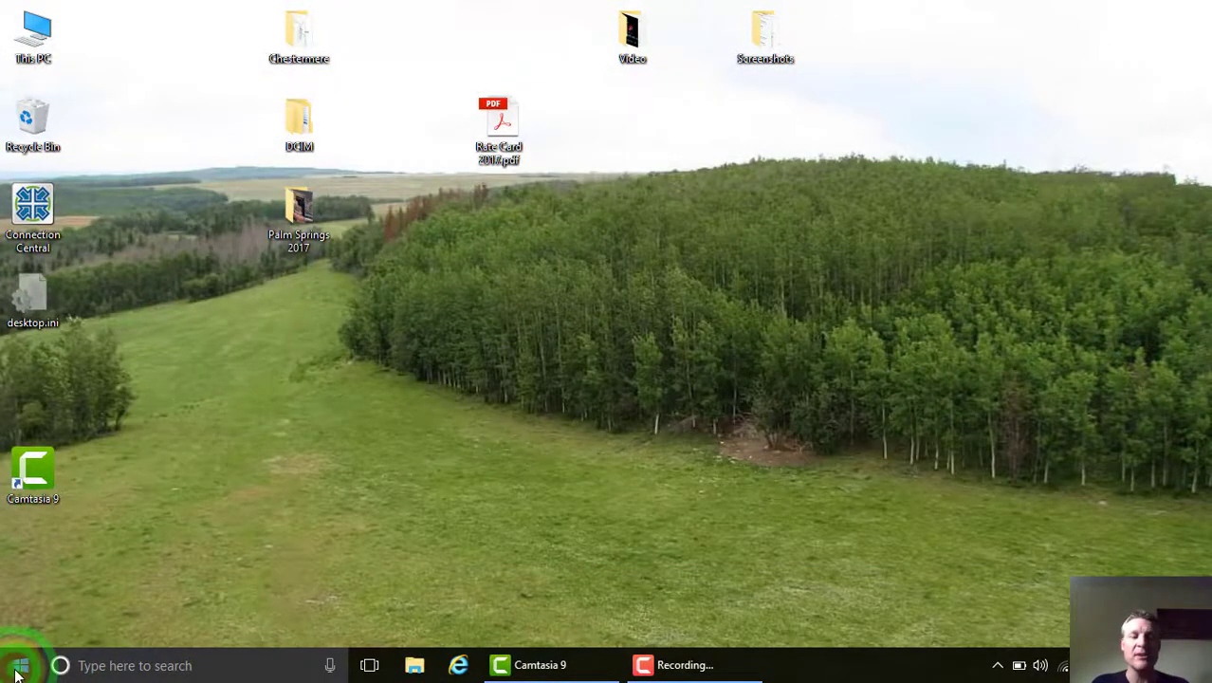
{"action": "type", "text": "file"}
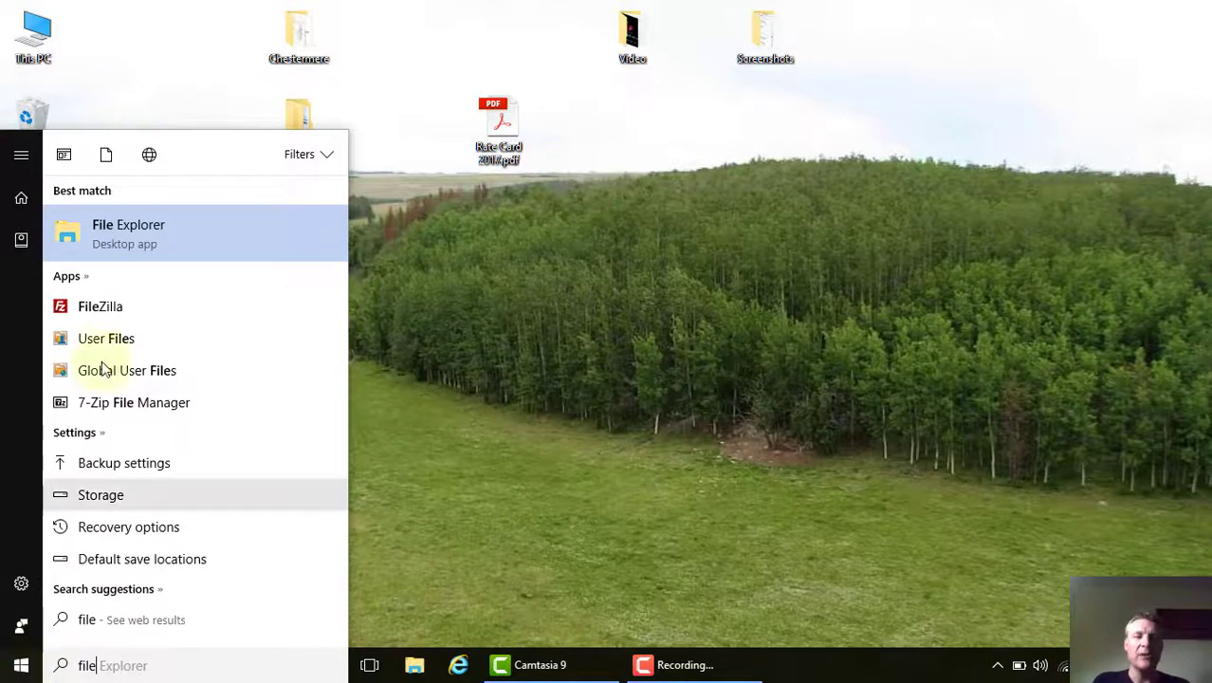
{"action": "left_click", "coordinate": [140, 234]}
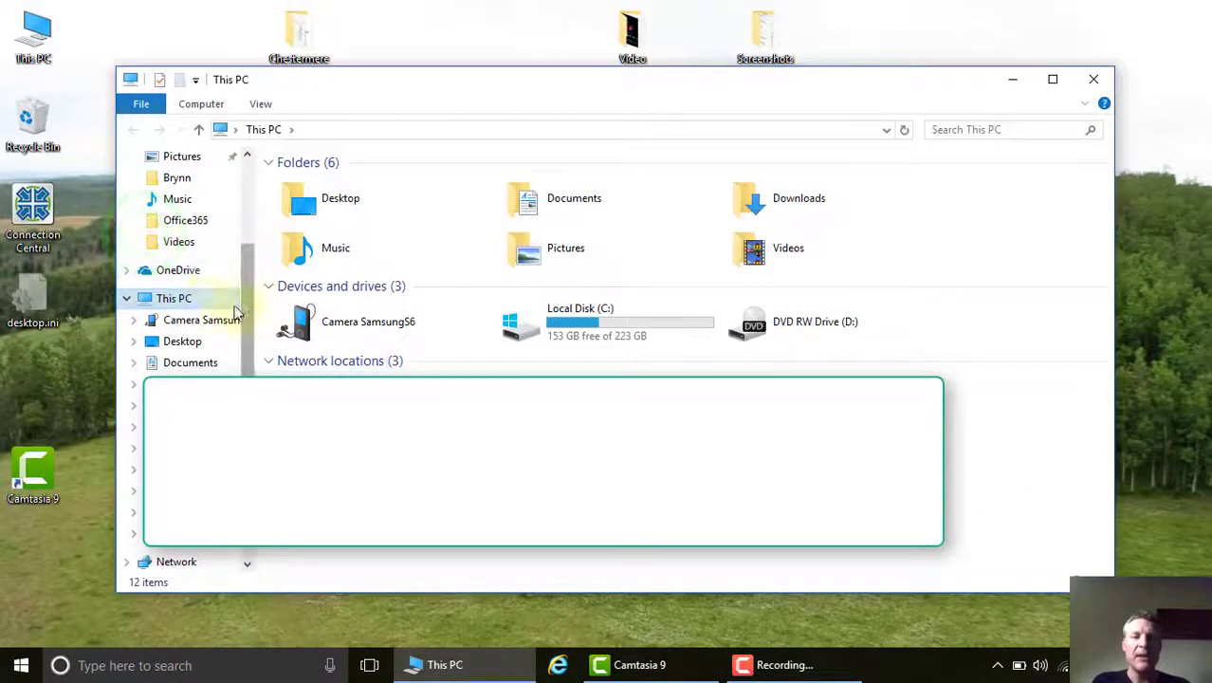
{"action": "left_click", "coordinate": [183, 300]}
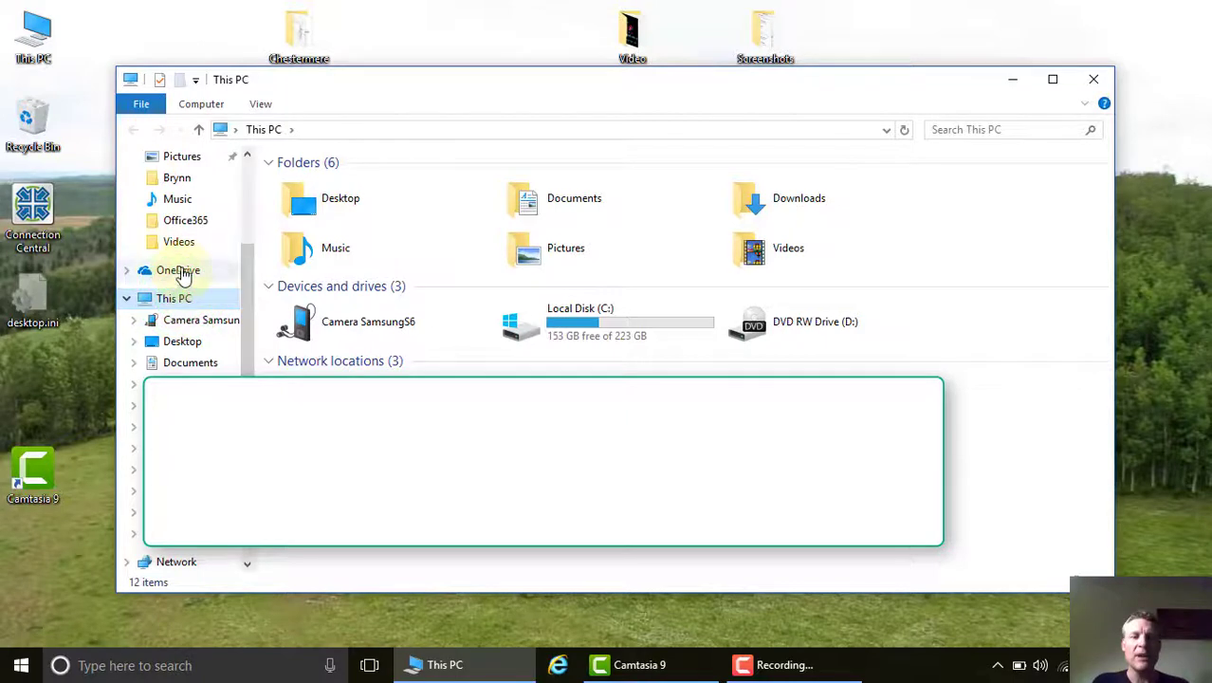
- Open the Camera SamsungS6 device from This PC and enter its Phone storage
{"action": "left_click", "coordinate": [368, 323]}
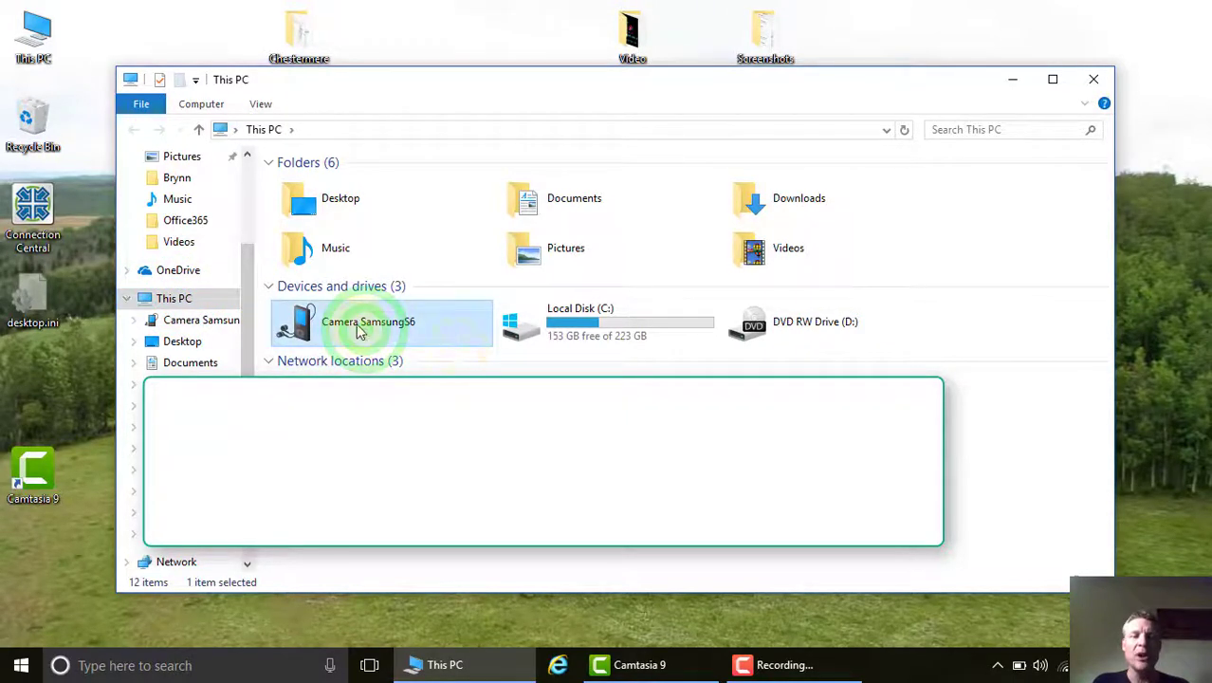
{"action": "left_click", "coordinate": [608, 334]}
{"action": "left_click", "coordinate": [429, 321]}
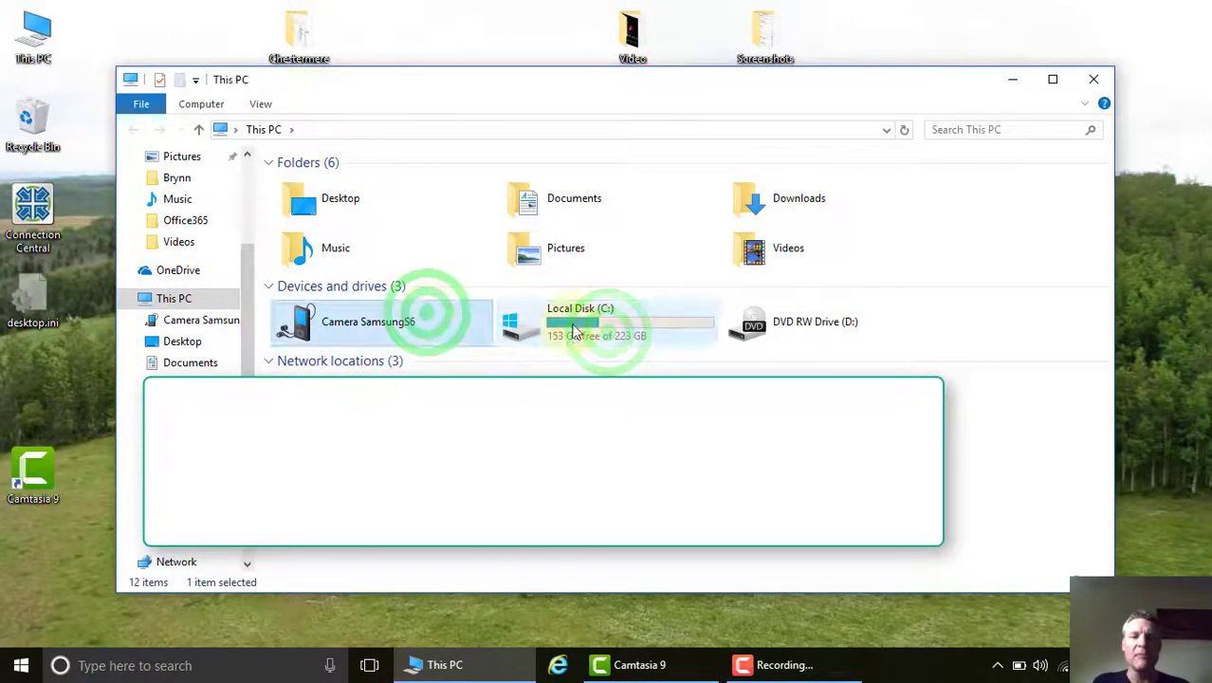
{"action": "left_click", "coordinate": [569, 319]}
{"action": "left_click", "coordinate": [368, 322]}
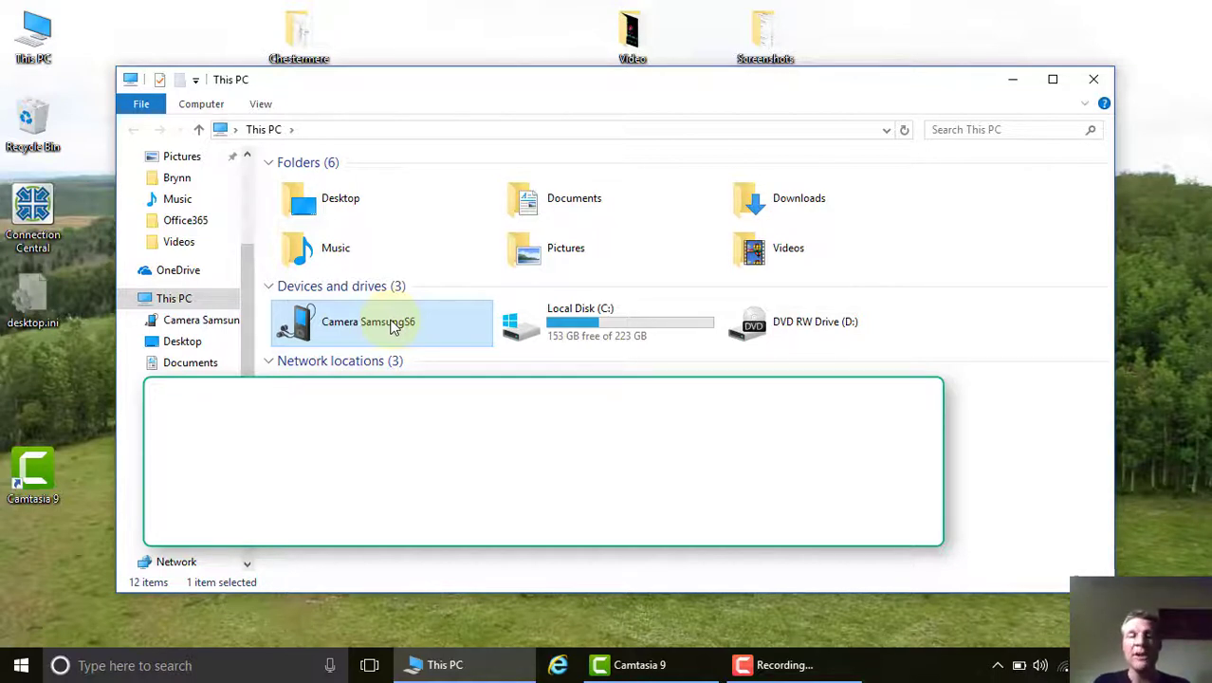
{"action": "double_click", "coordinate": [392, 323]}
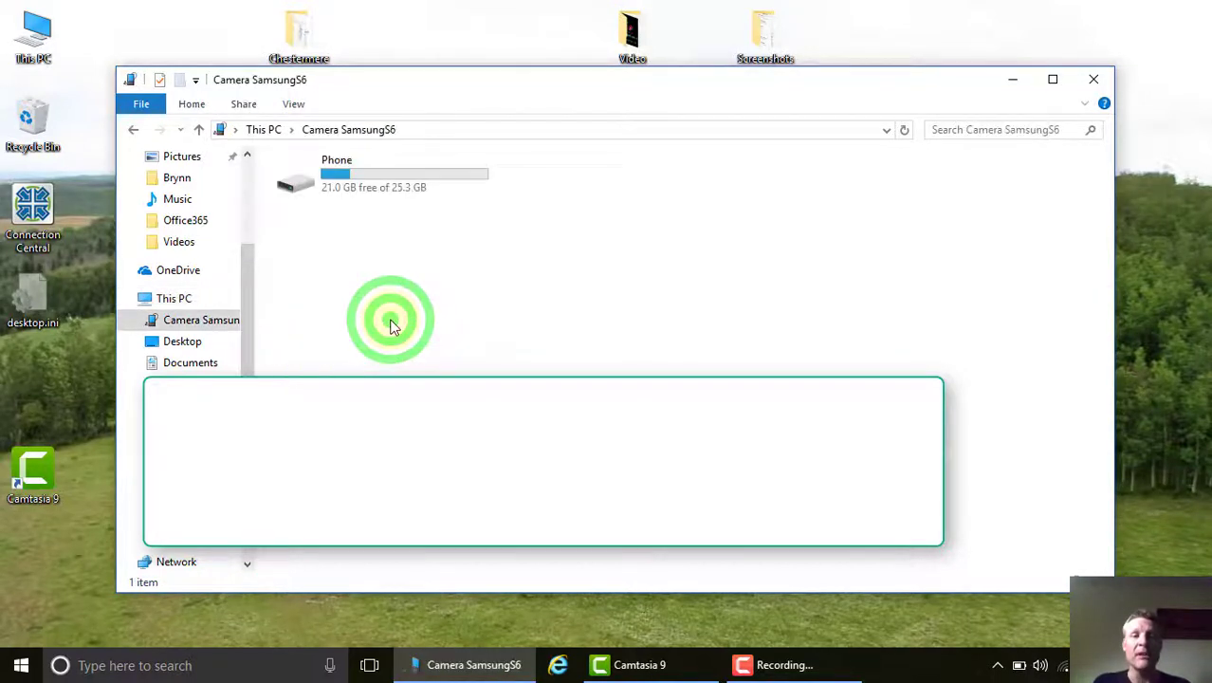
{"action": "double_click", "coordinate": [370, 175]}
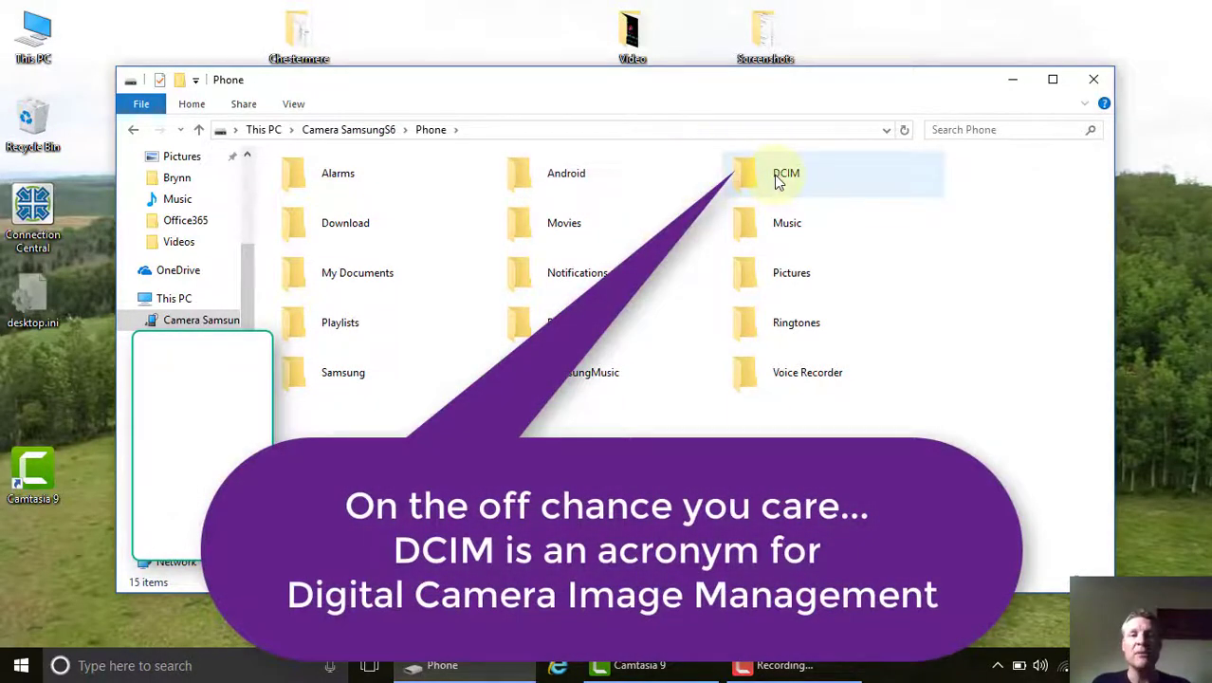
- Open the Camera folder inside the phone's DCIM folder and show its photos as large thumbnails
{"action": "double_click", "coordinate": [774, 174]}
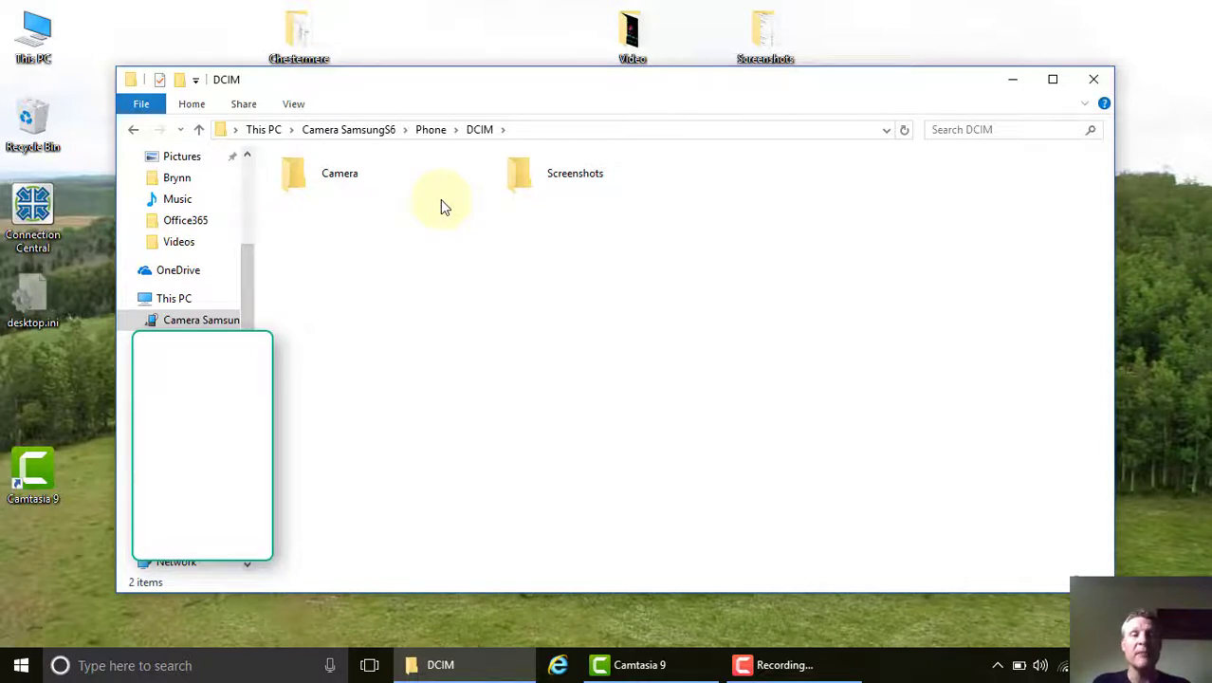
{"action": "left_click", "coordinate": [364, 172]}
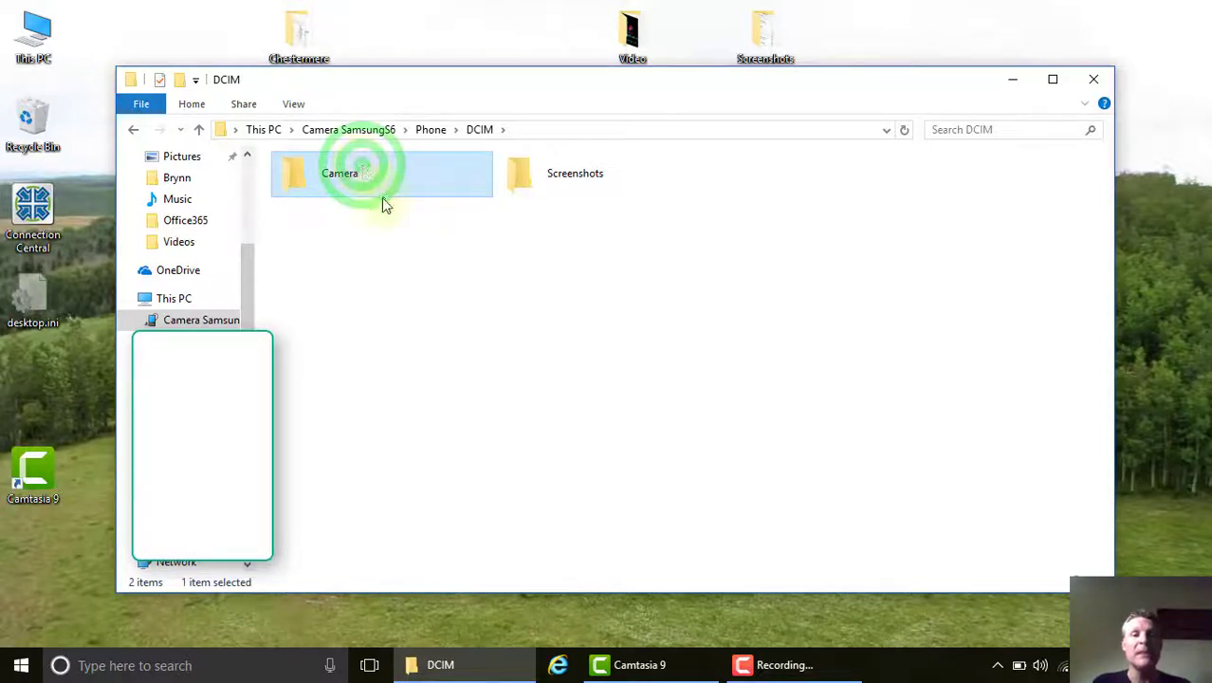
{"action": "left_click", "coordinate": [550, 180]}
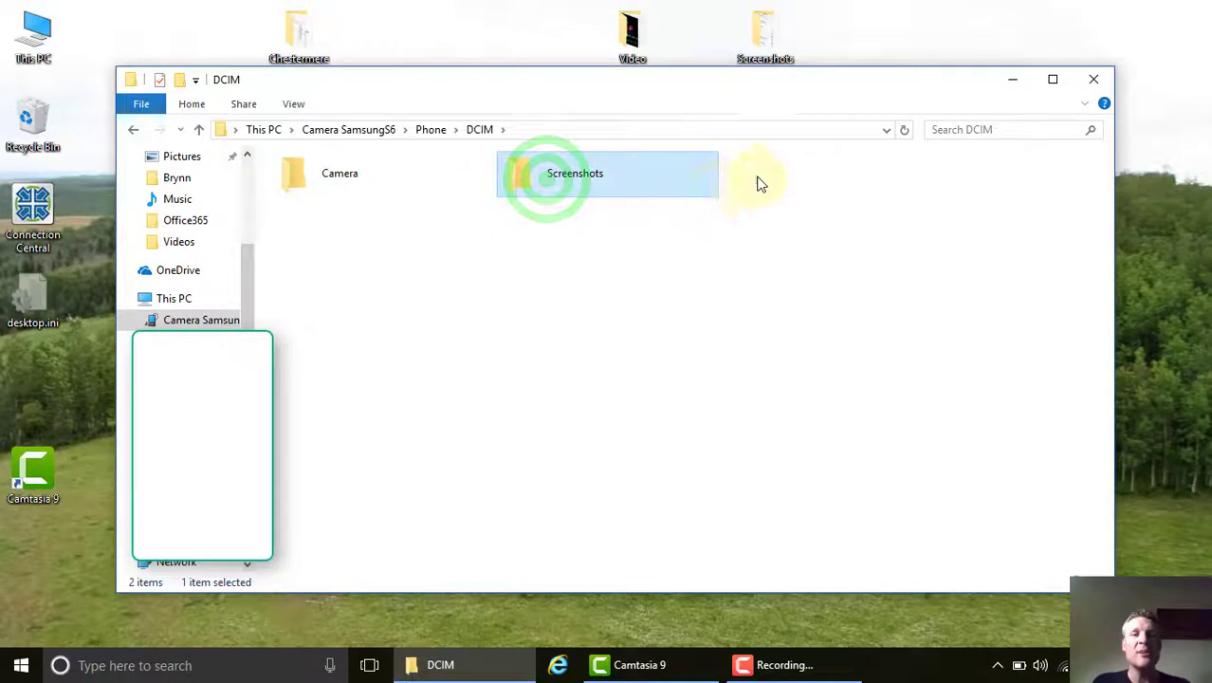
{"action": "left_click", "coordinate": [759, 182]}
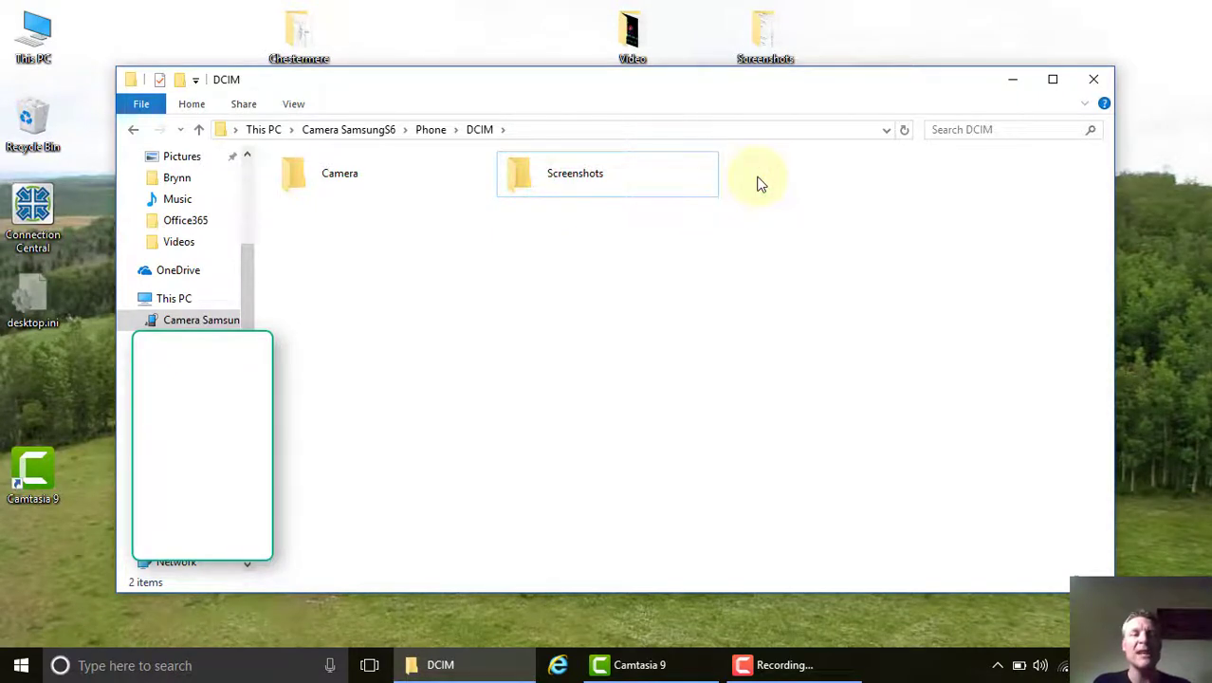
{"action": "double_click", "coordinate": [340, 176]}
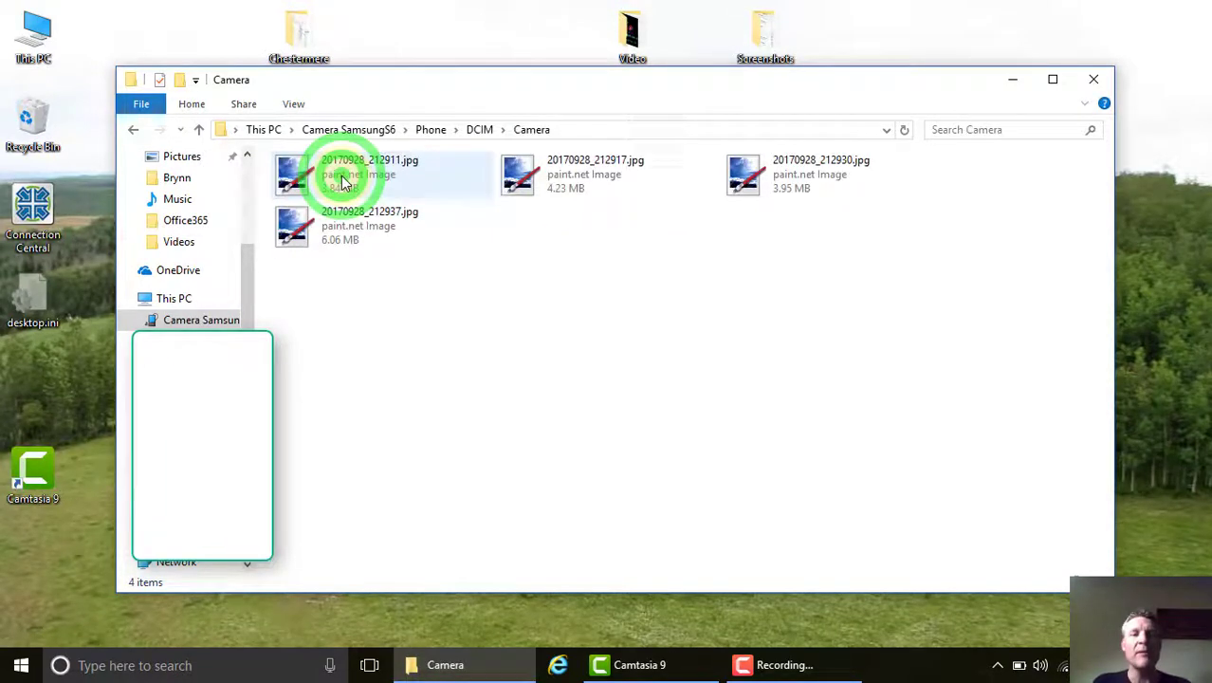
{"action": "left_click", "coordinate": [294, 104]}
{"action": "left_click", "coordinate": [302, 129]}
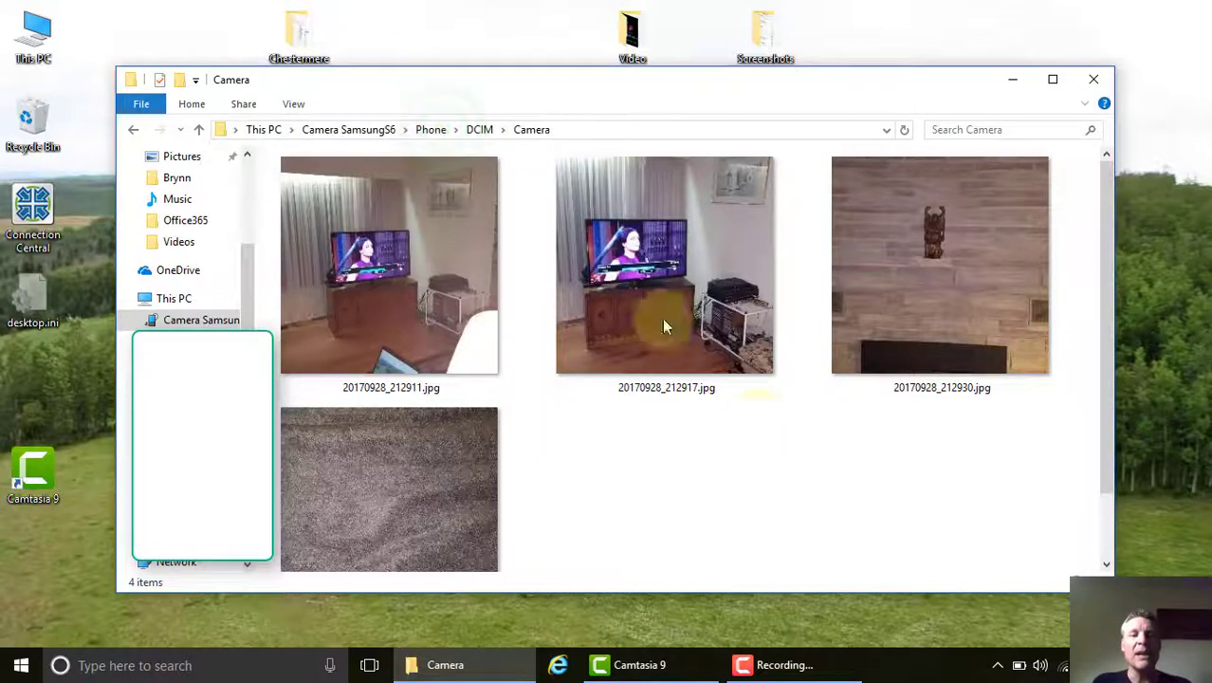
{"action": "left_click_drag", "start_coordinate": [662, 325], "coordinate": [1097, 406]}
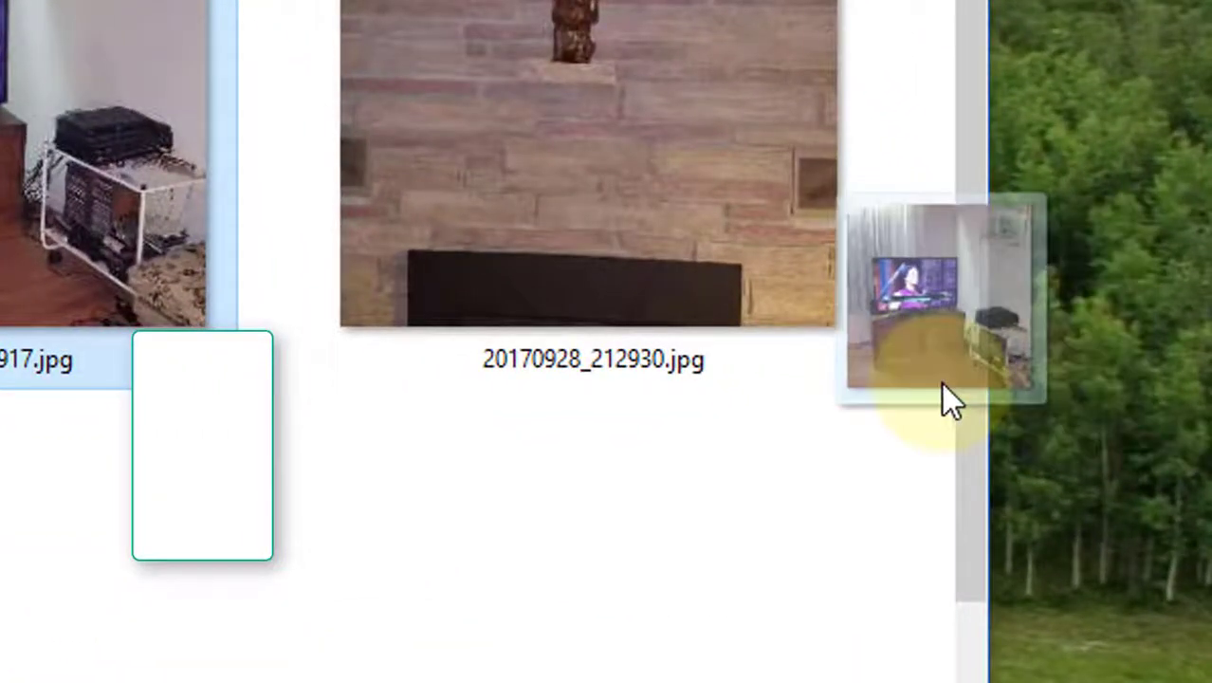
{"action": "left_click_drag", "start_coordinate": [943, 385], "coordinate": [1, 150]}
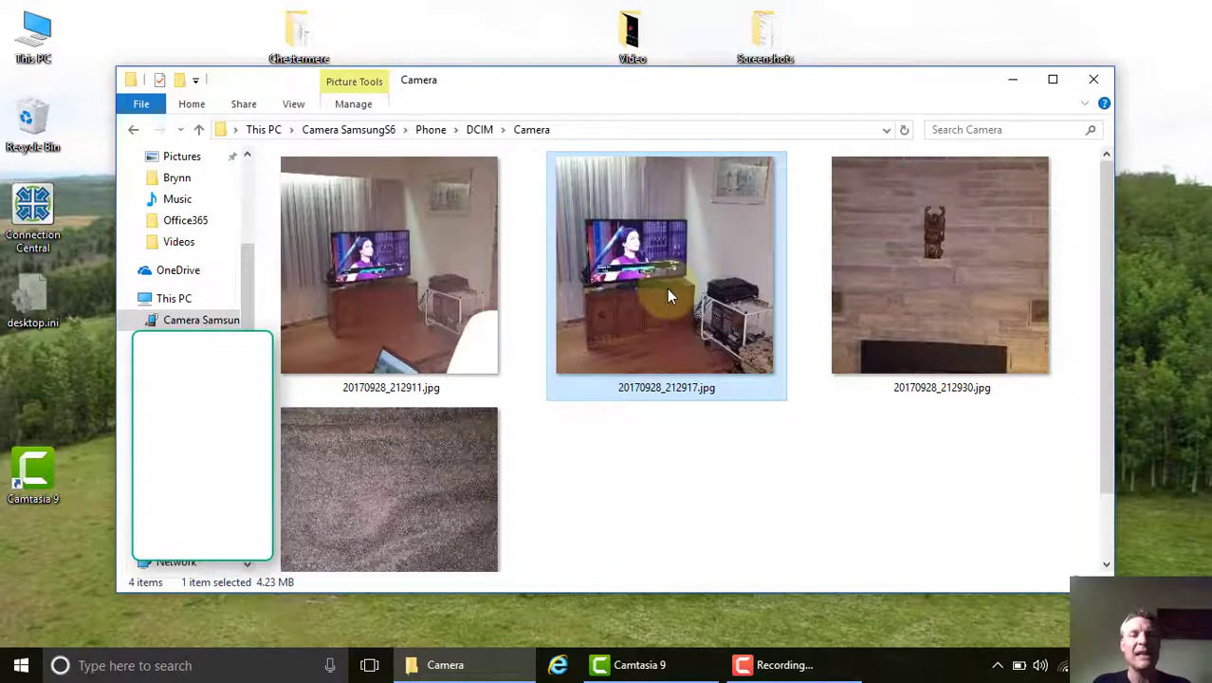
{"action": "mouse_move", "coordinate": [587, 213]}
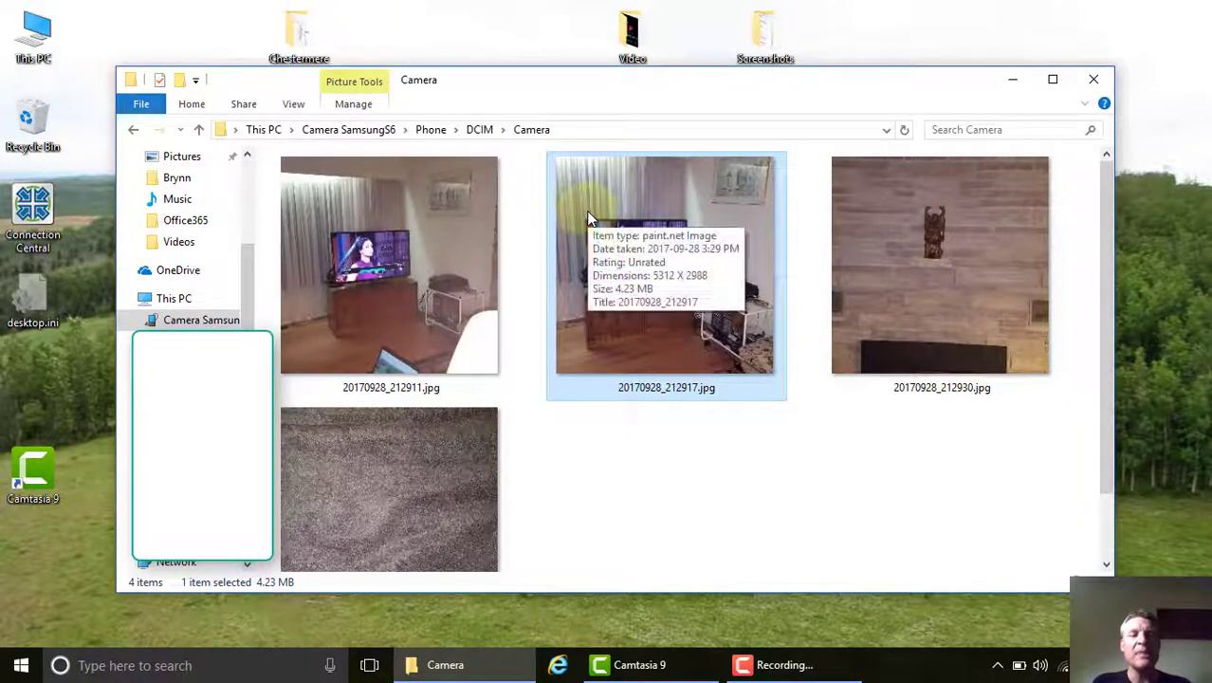
- Copy the whole Camera folder from the phone's DCIM folder to the desktop and place it below the Video folder
{"action": "left_click", "coordinate": [480, 130]}
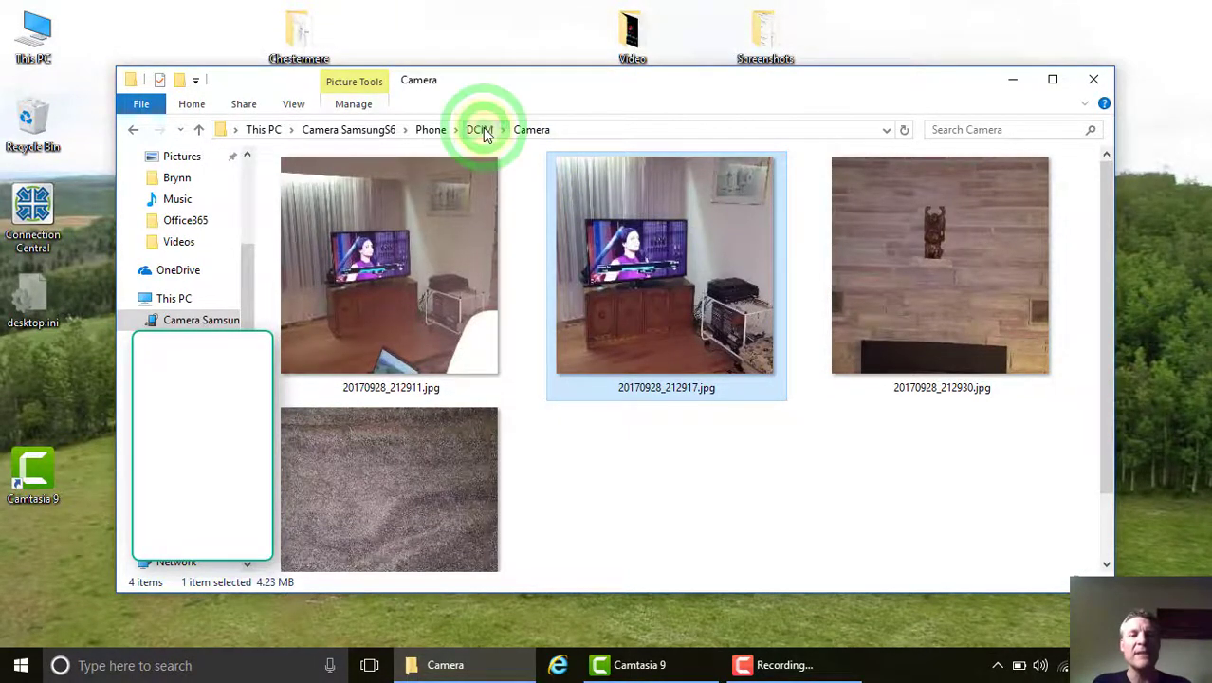
{"action": "right_click", "coordinate": [371, 174]}
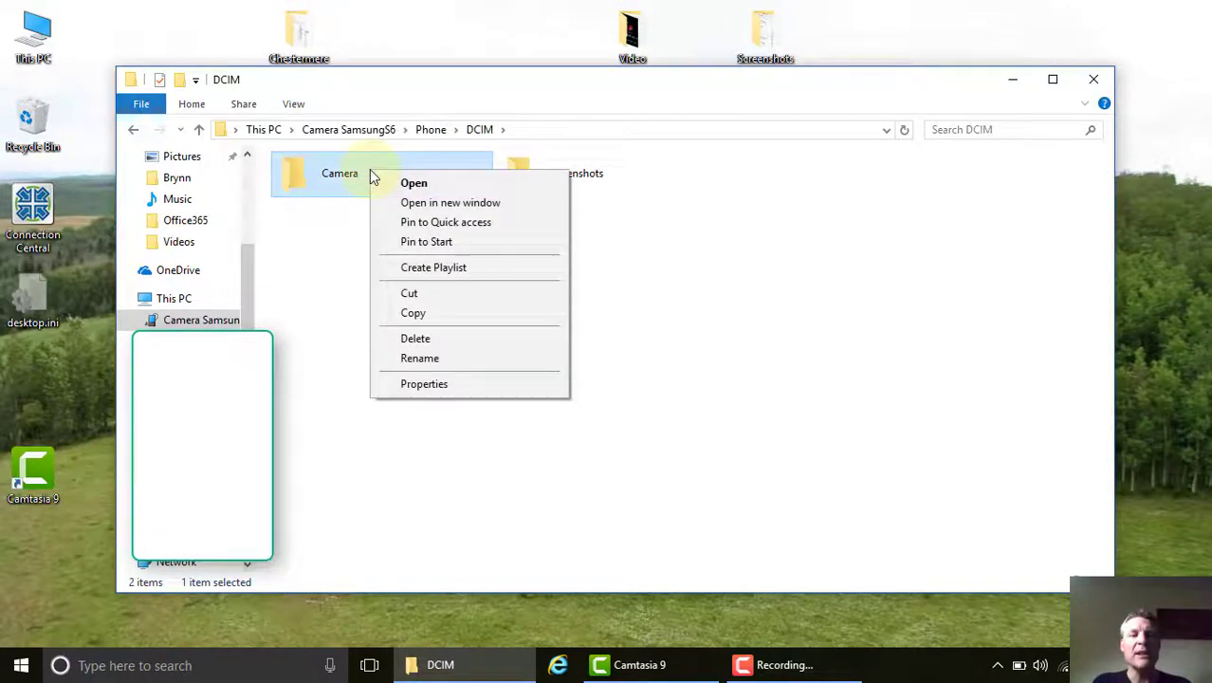
{"action": "left_click", "coordinate": [433, 323]}
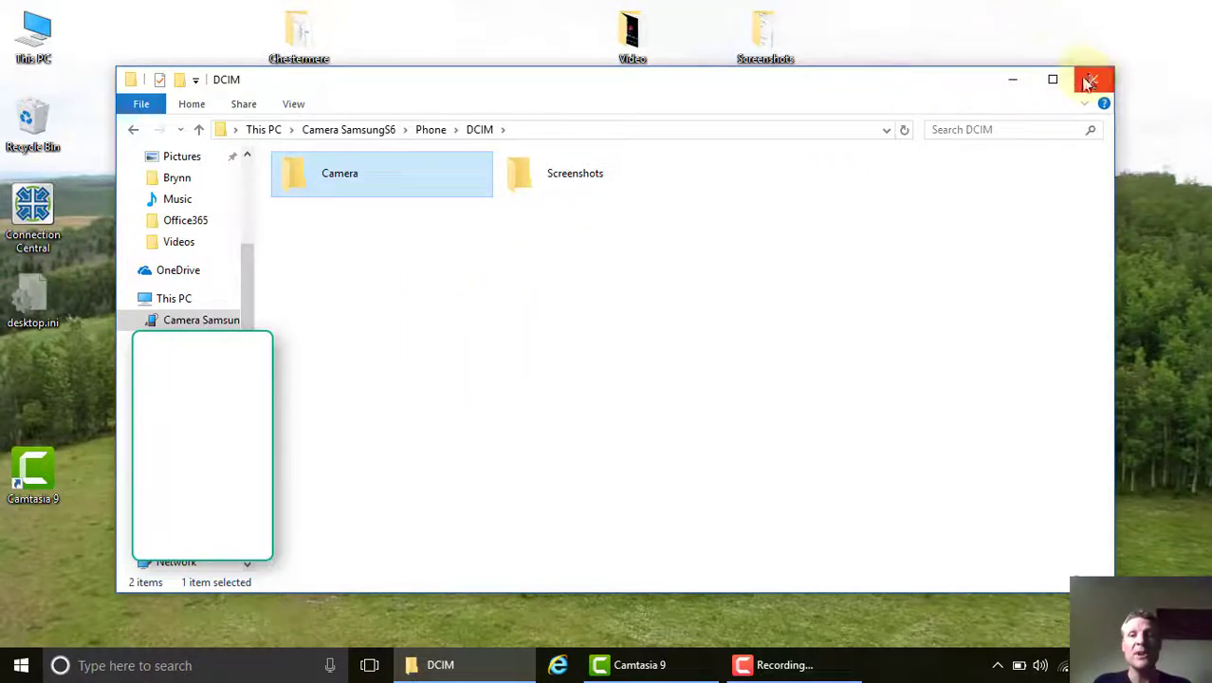
{"action": "left_click", "coordinate": [1013, 81]}
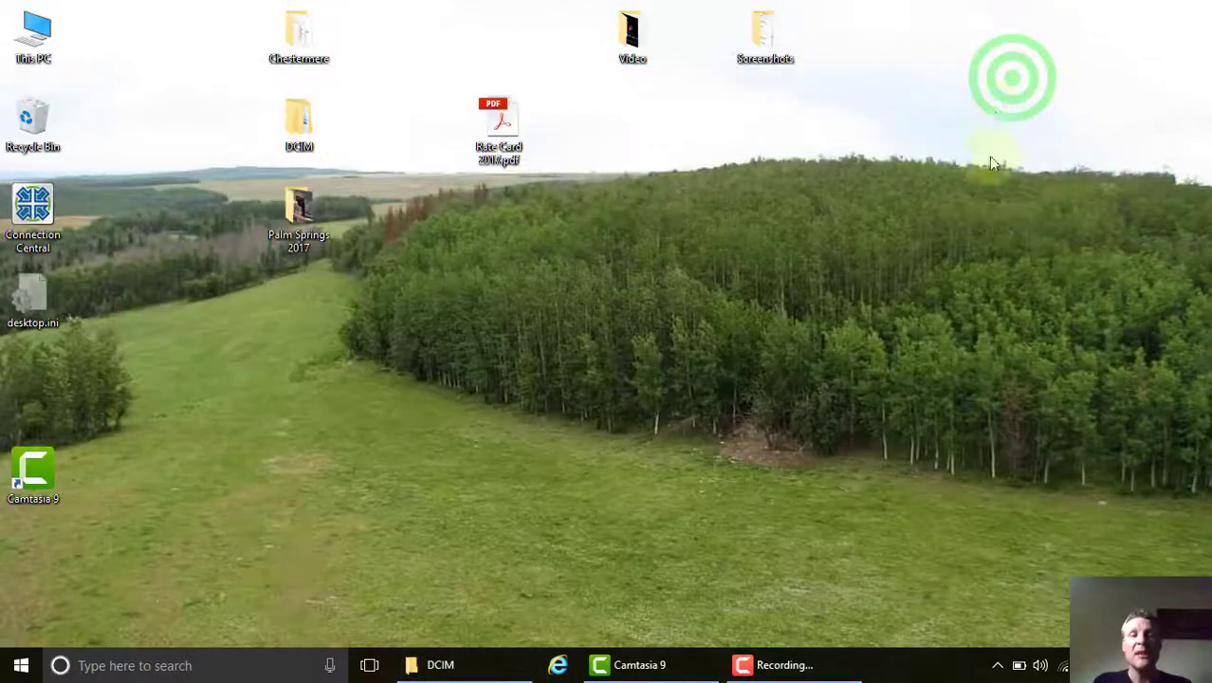
{"action": "right_click", "coordinate": [663, 175]}
{"action": "left_click", "coordinate": [723, 254]}
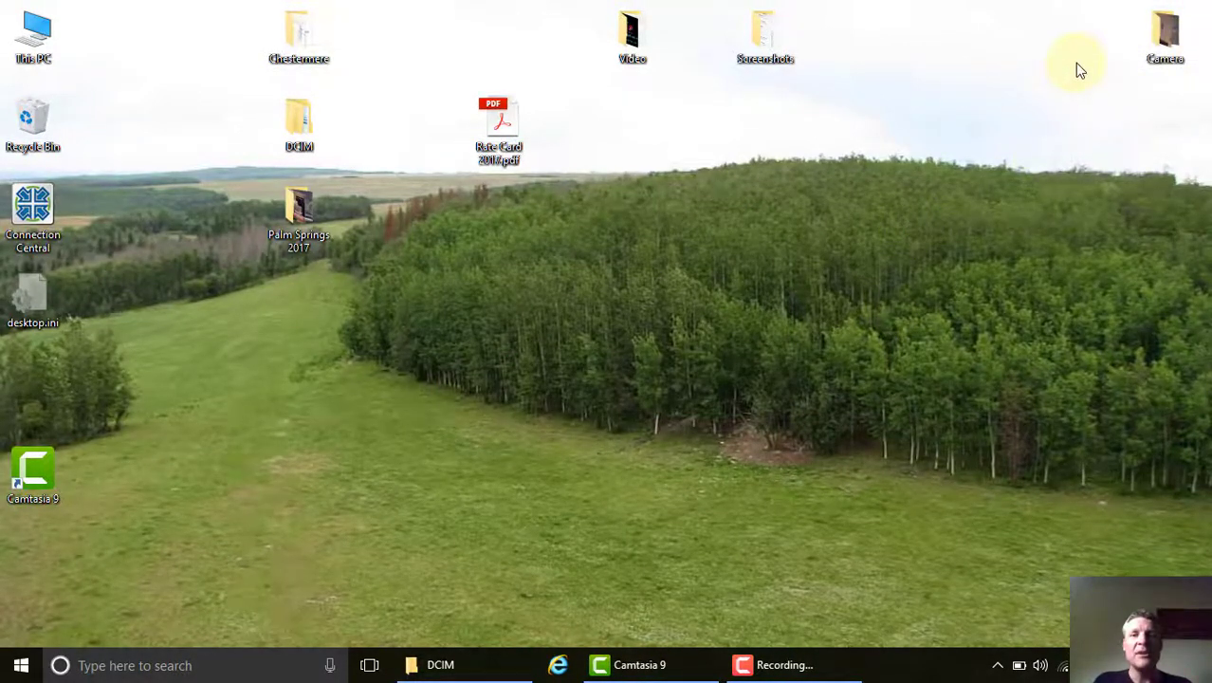
{"action": "left_click_drag", "start_coordinate": [1165, 33], "coordinate": [633, 158]}
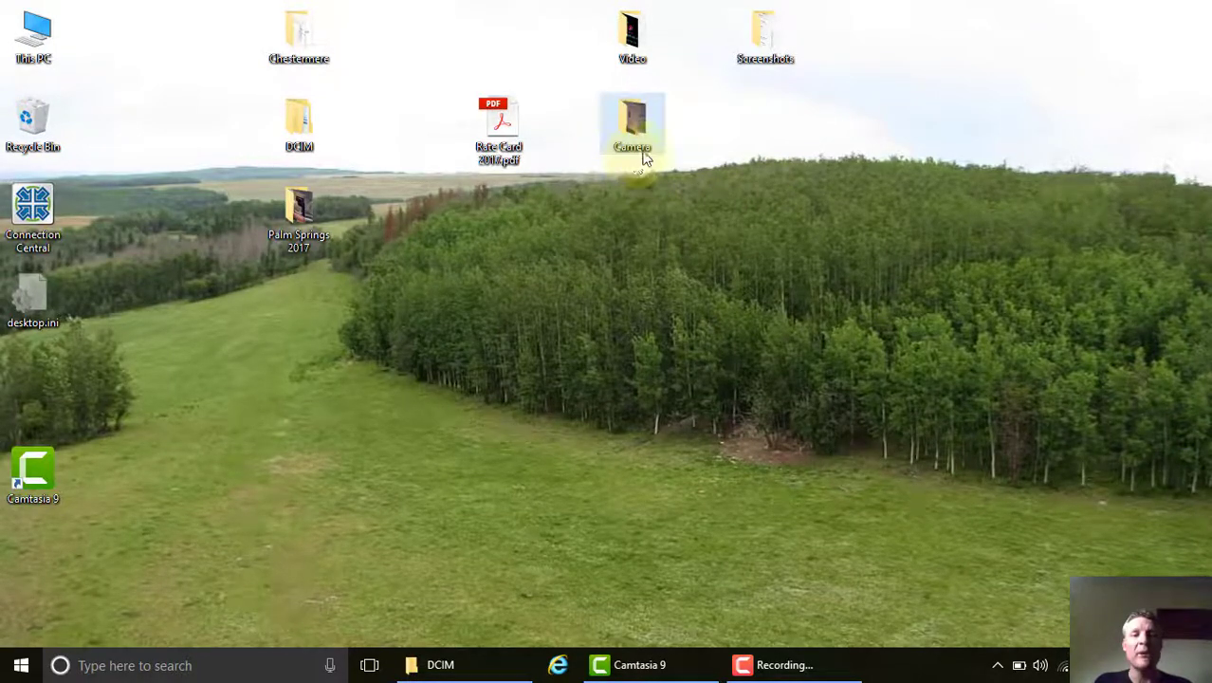
- View 20170928_212930.jpg from the desktop's Camera folder, making Photos the app that always opens .jpg files
{"action": "double_click", "coordinate": [637, 122]}
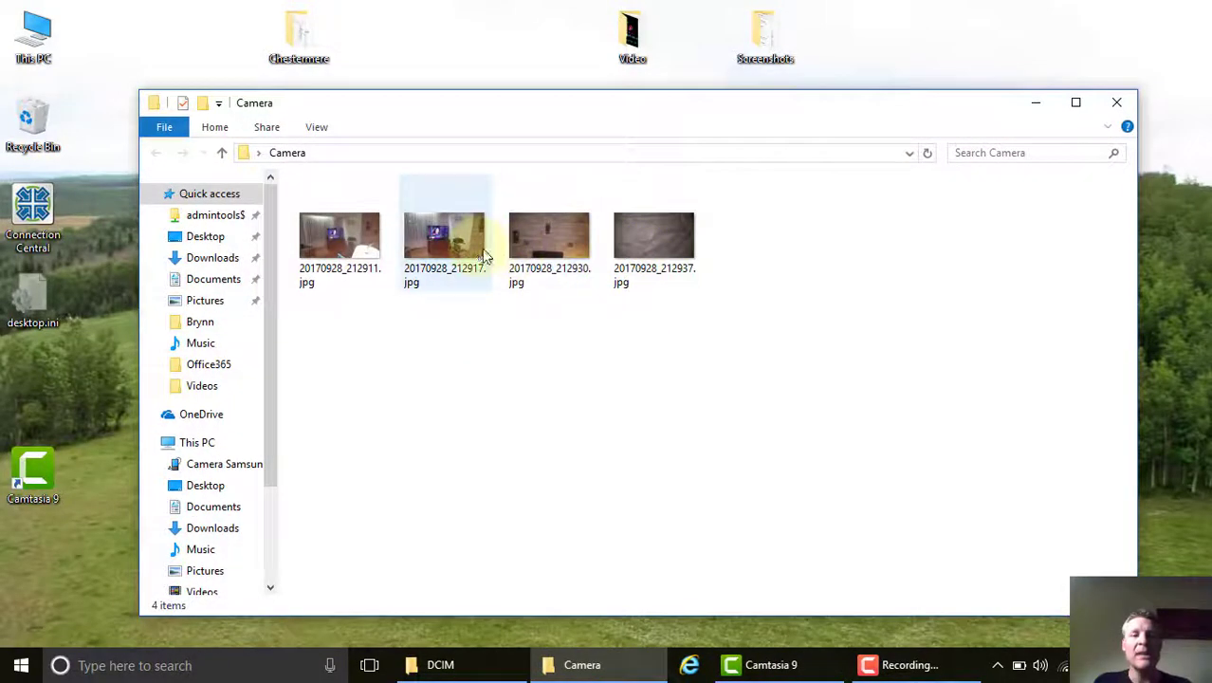
{"action": "left_click", "coordinate": [560, 247]}
{"action": "double_click", "coordinate": [559, 248]}
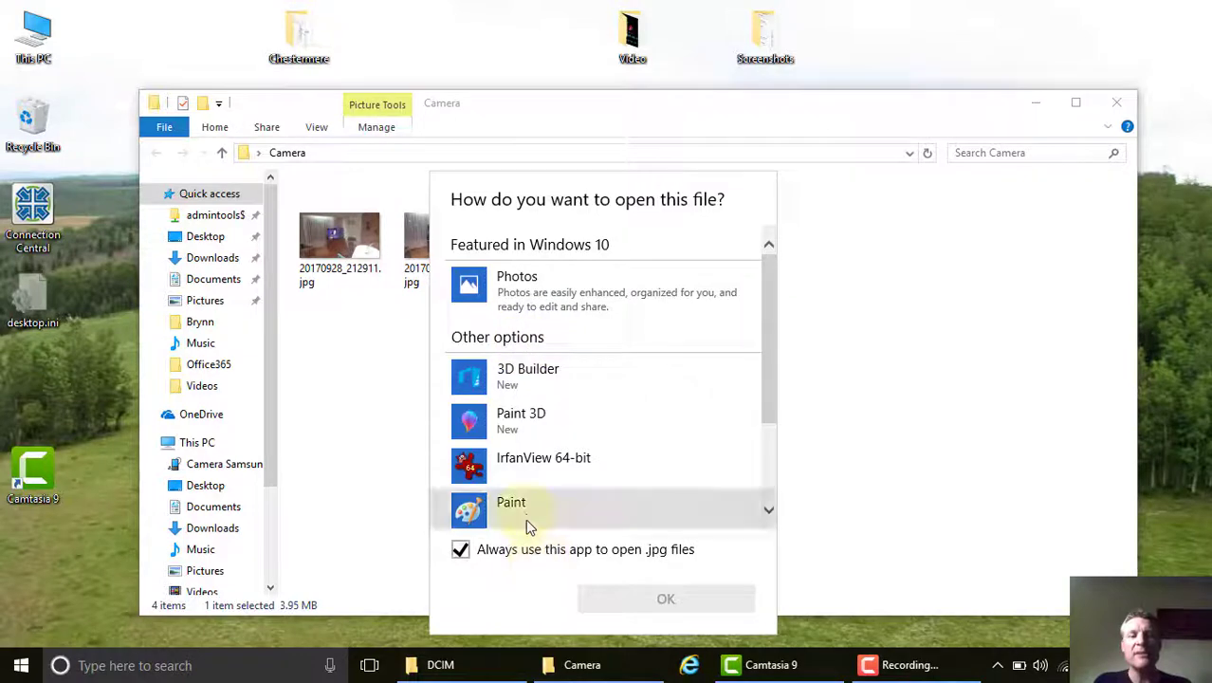
{"action": "left_click", "coordinate": [514, 289]}
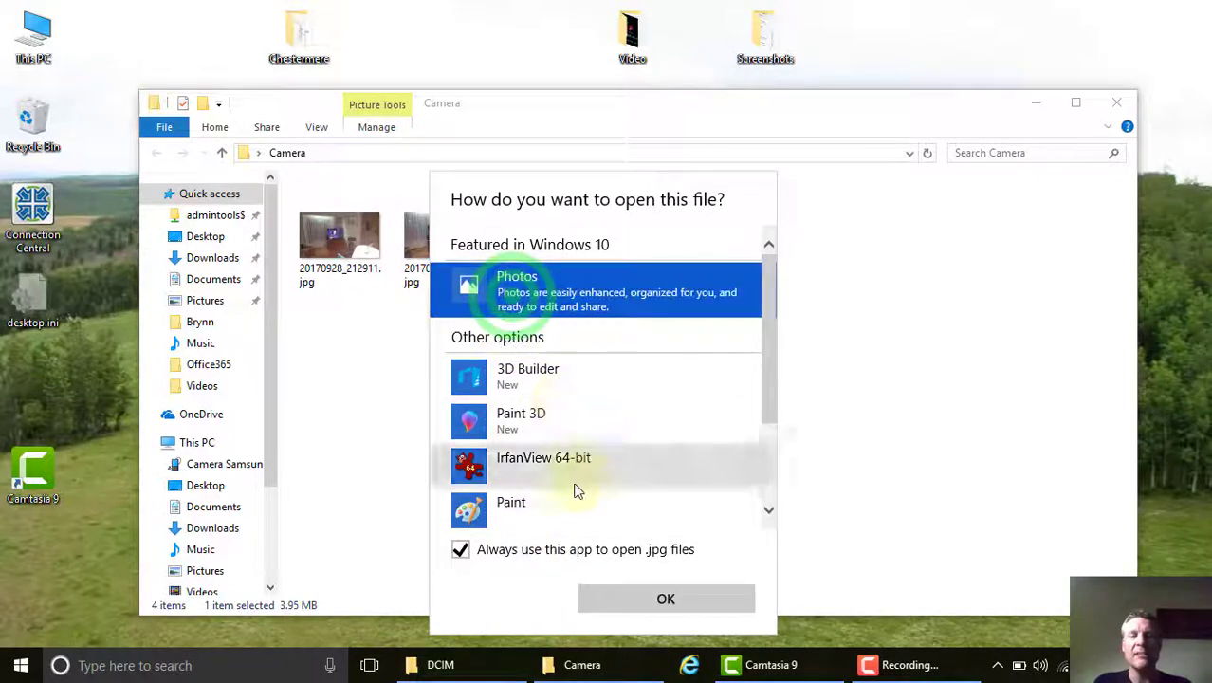
{"action": "left_click", "coordinate": [638, 597]}
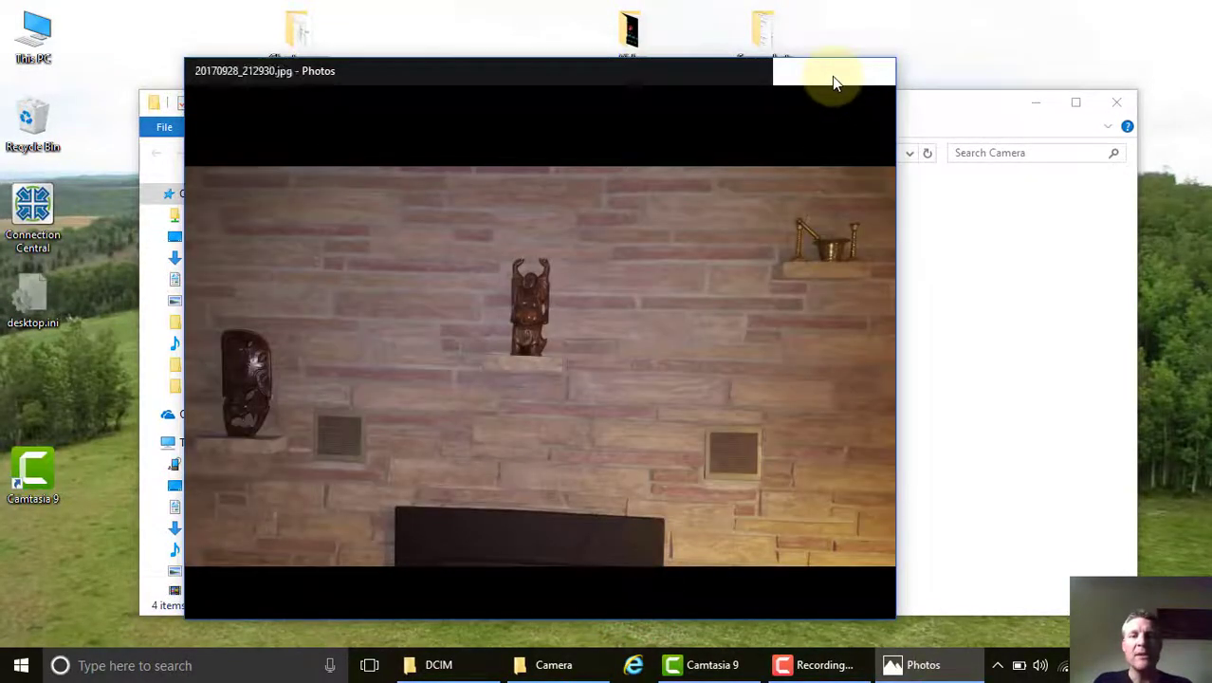
{"action": "double_click", "coordinate": [833, 76]}
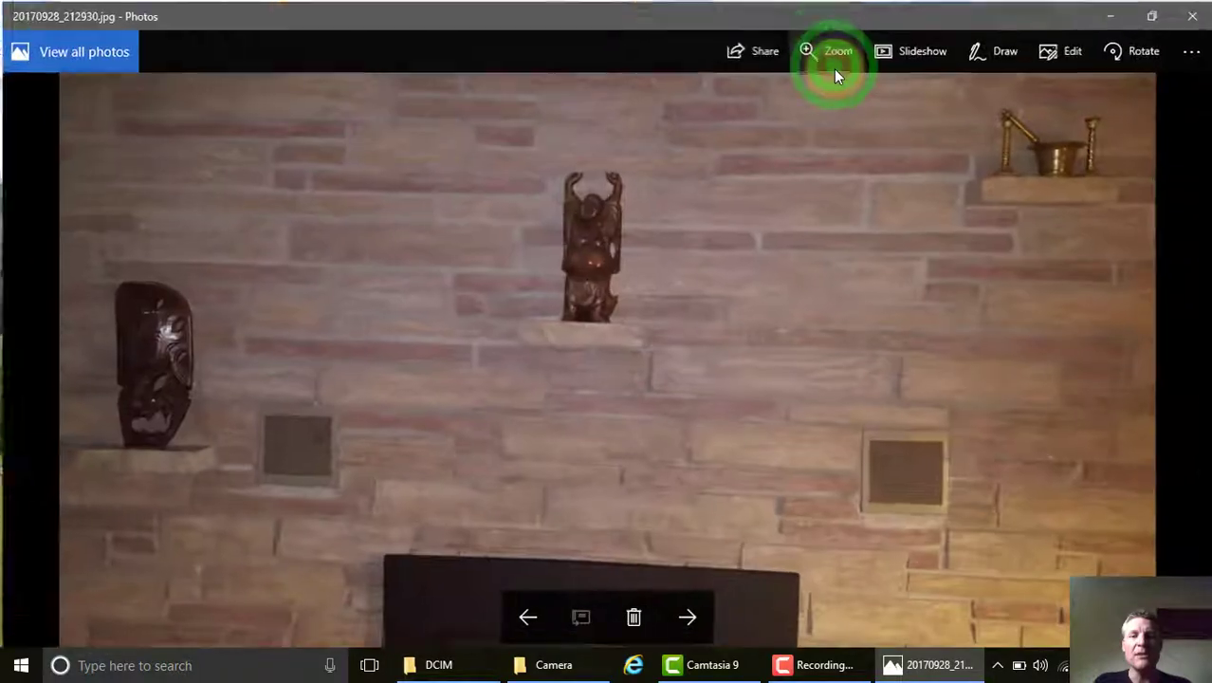
{"action": "left_click", "coordinate": [1192, 19]}
- Open 20170928_212937.jpg from the copied Camera folder and close the folder window
{"action": "double_click", "coordinate": [648, 198]}
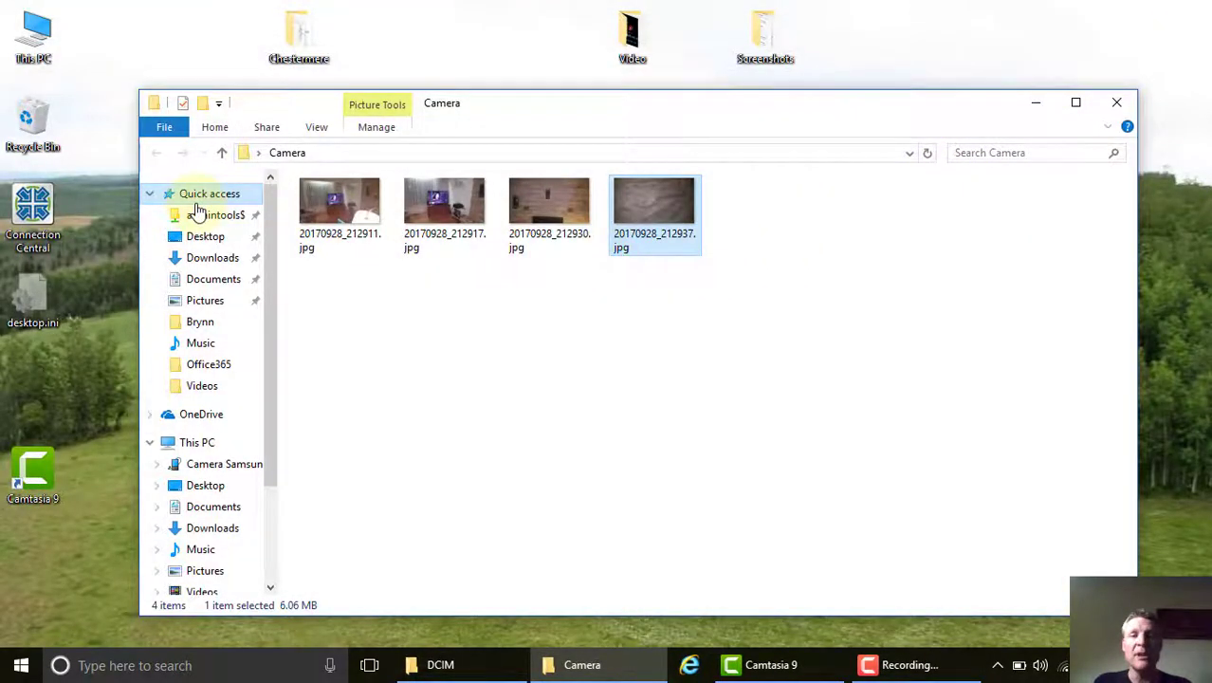
{"action": "left_click", "coordinate": [1119, 104]}
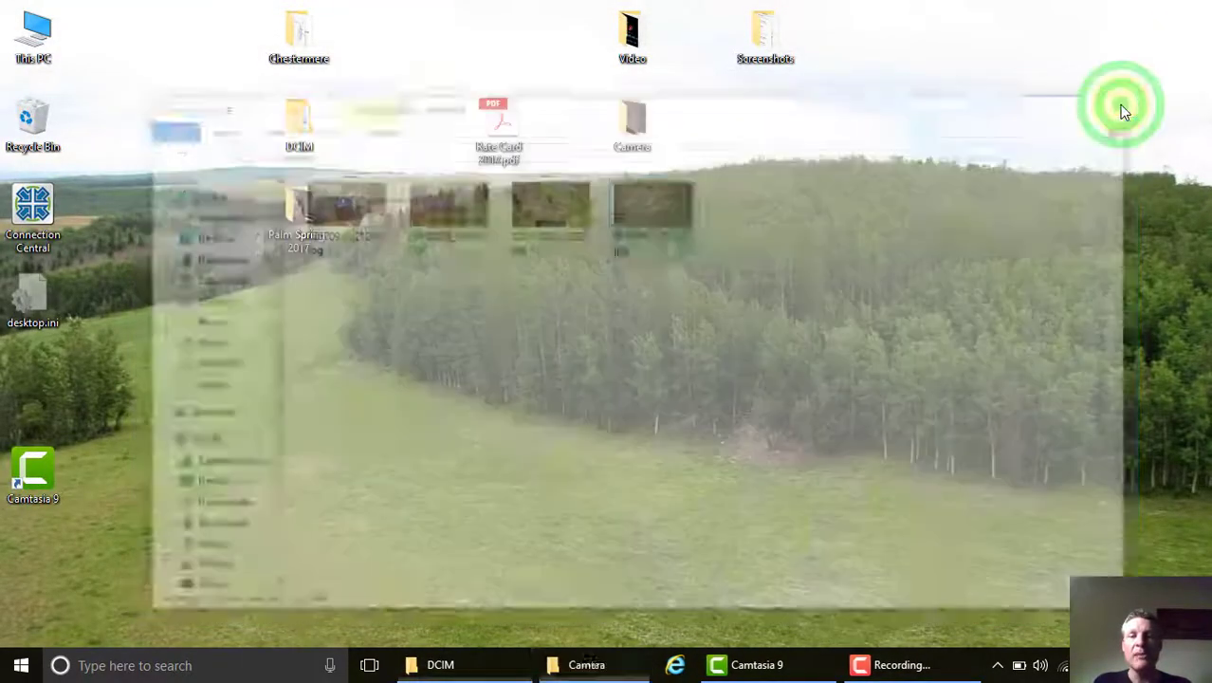